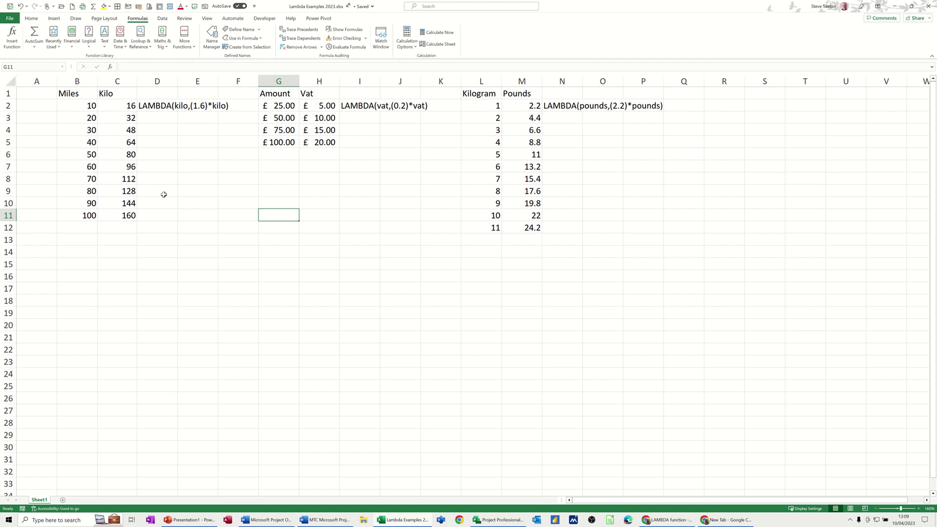
- Examine the custom function formulas in C2, H2 and M2 and the workbook's list of defined names
{"action": "left_click", "coordinate": [119, 106]}
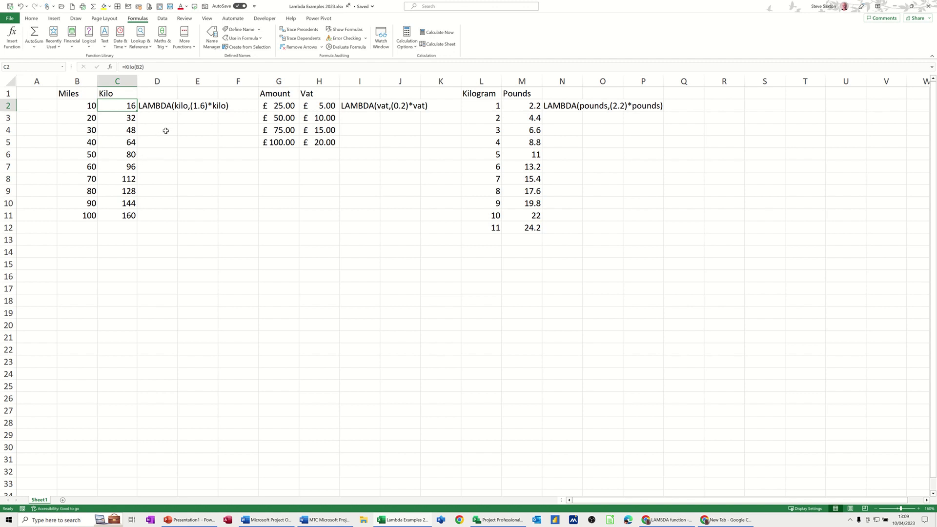
{"action": "left_click", "coordinate": [215, 33]}
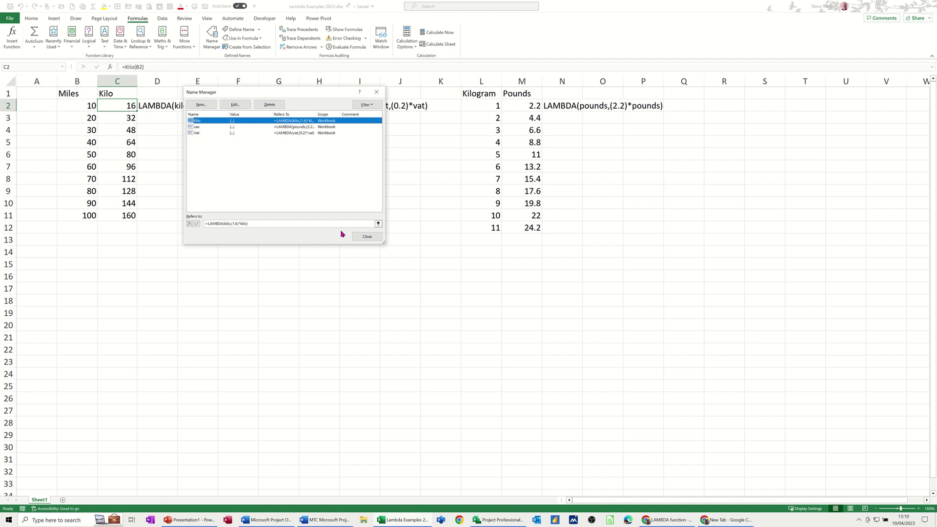
{"action": "left_click", "coordinate": [366, 236]}
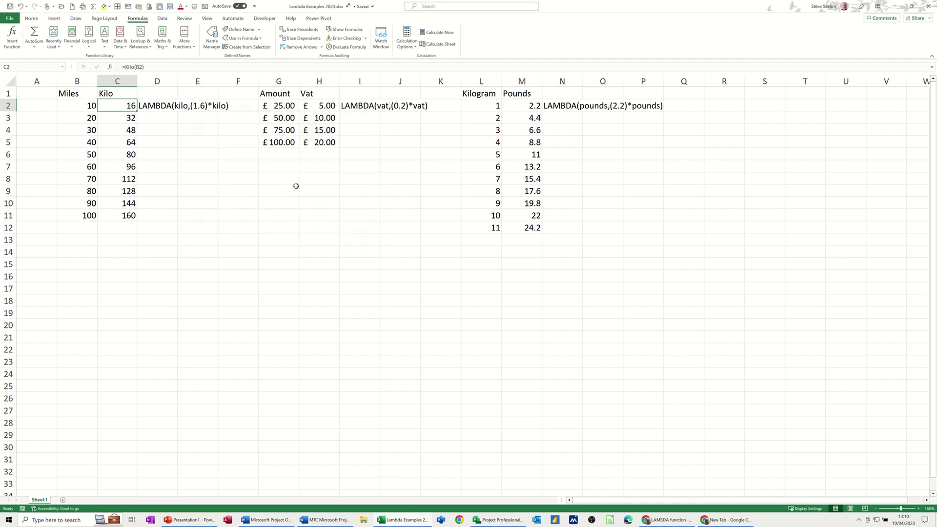
{"action": "left_click", "coordinate": [321, 105]}
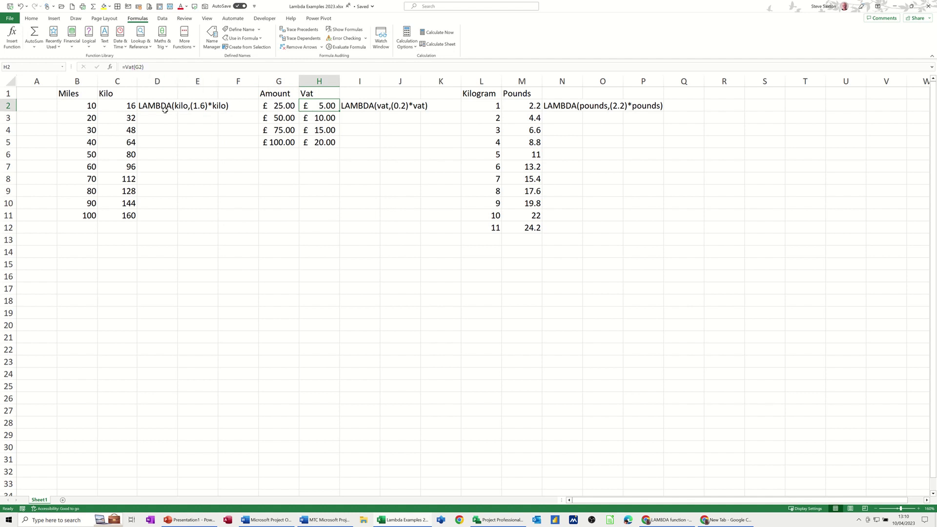
{"action": "left_click", "coordinate": [119, 105]}
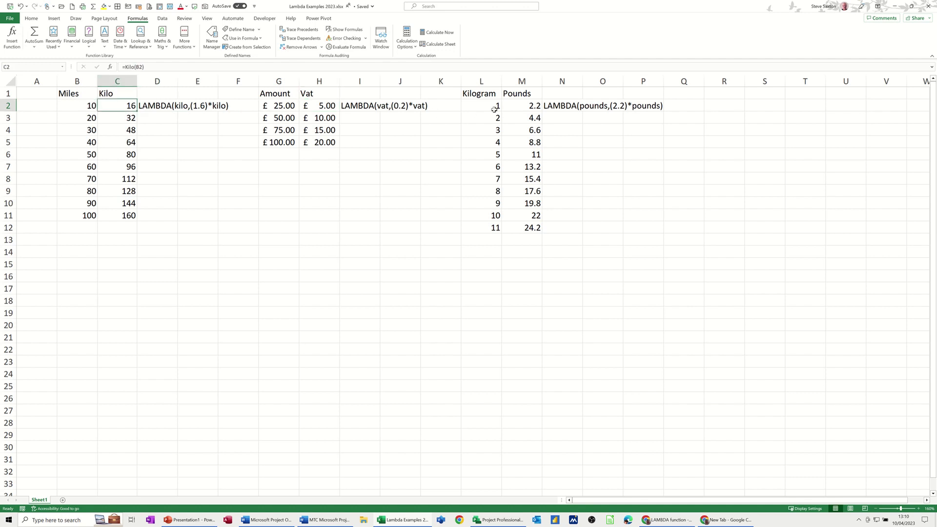
{"action": "left_click", "coordinate": [527, 106]}
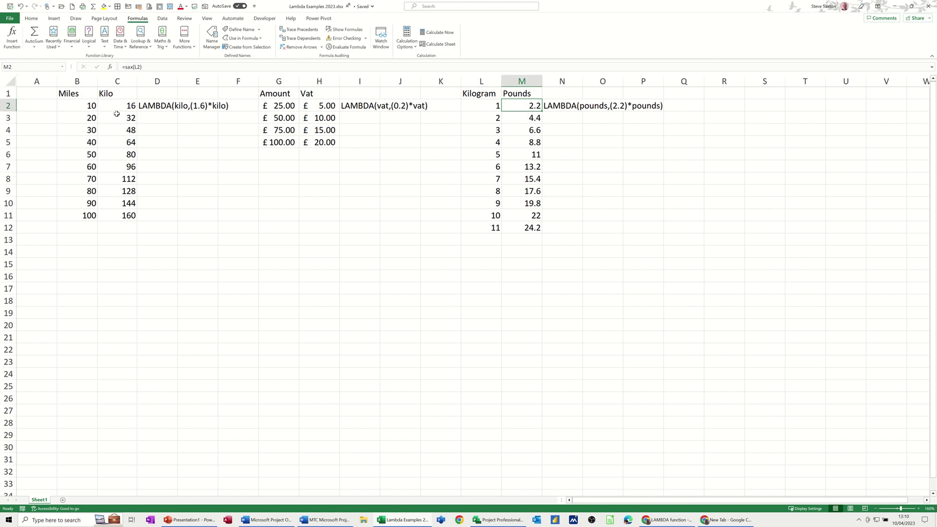
- Enter 10 in cell E8 and convert it to kilometres in F8 with the formula =E8*1.6
{"action": "left_click", "coordinate": [196, 181]}
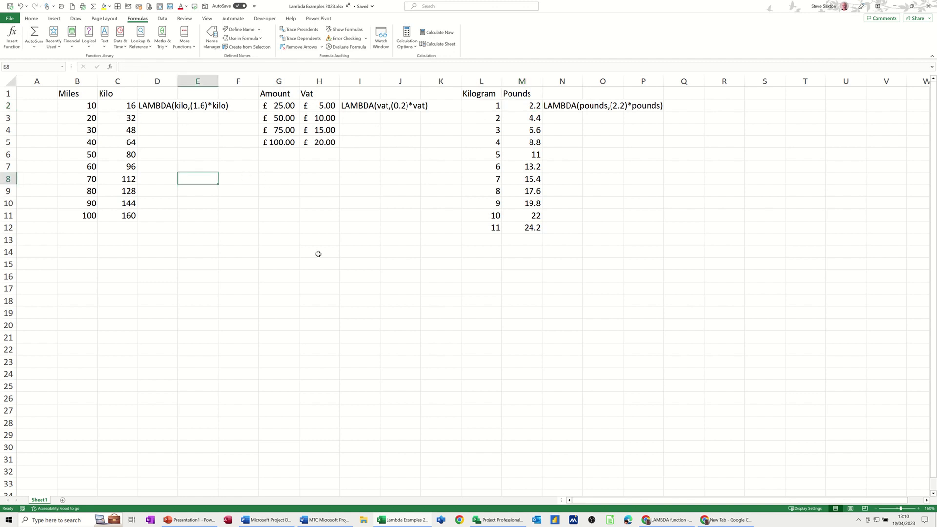
{"action": "type", "text": "10"}
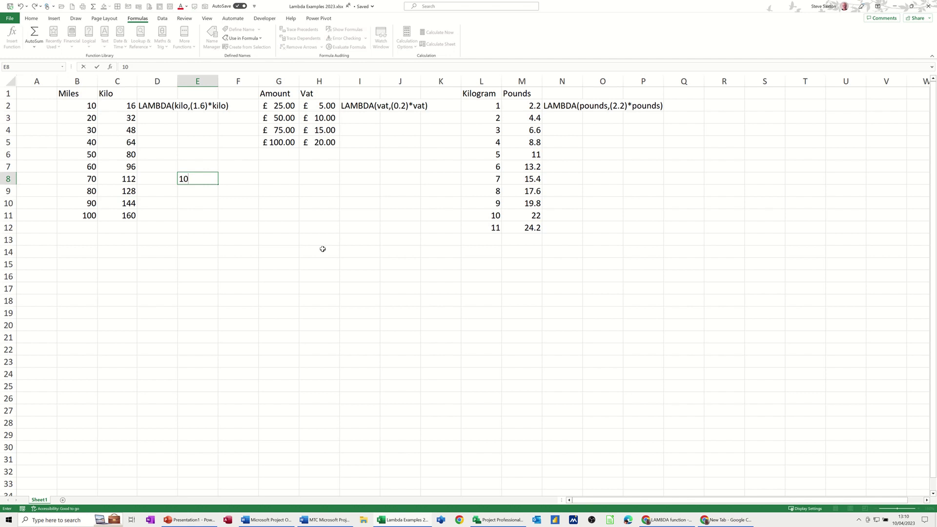
{"action": "key", "text": "Tab"}
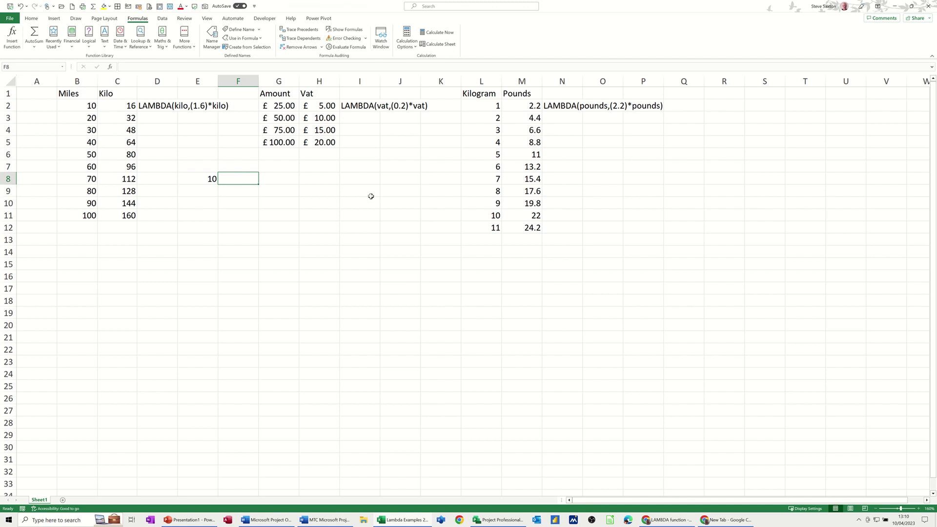
{"action": "type", "text": "="}
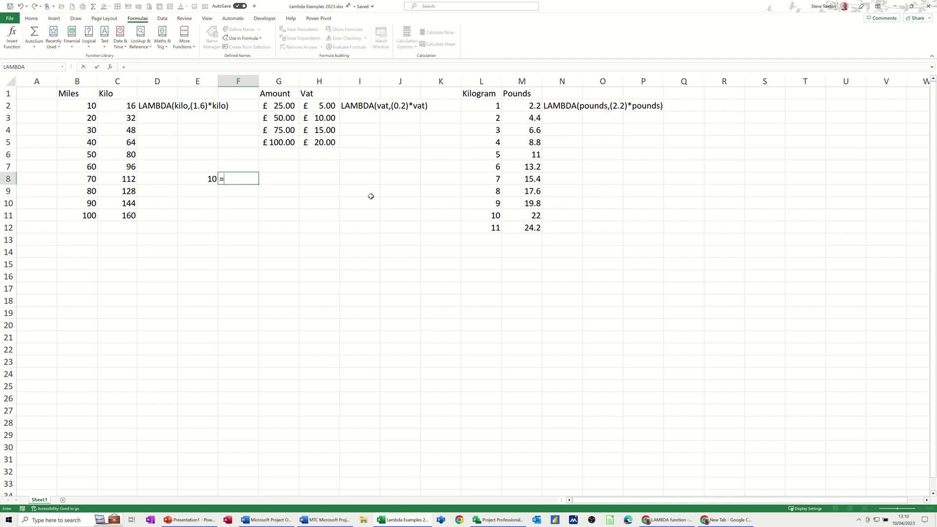
{"action": "left_click", "coordinate": [197, 176]}
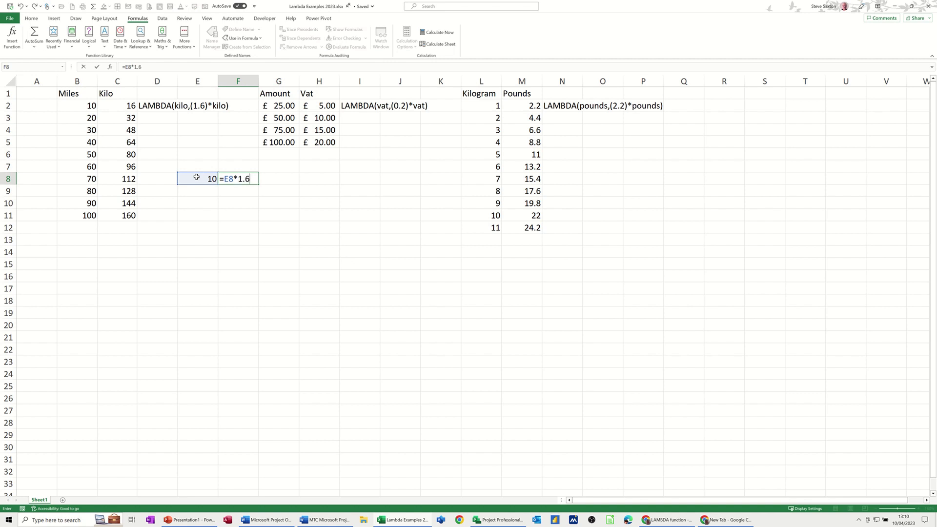
{"action": "left_click", "coordinate": [97, 69]}
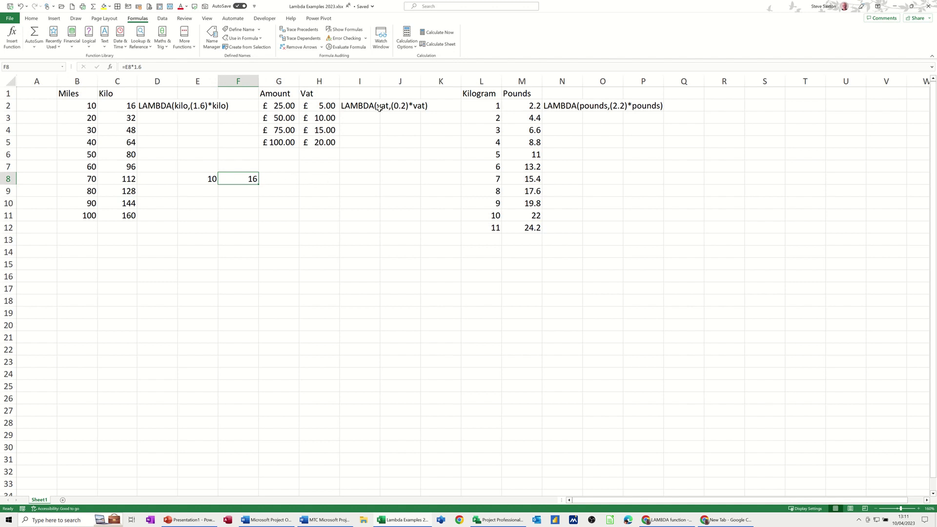
- Enter 100 in cell H8 and calculate its VAT in I8 with the formula =H8*0.2
{"action": "left_click", "coordinate": [317, 181]}
{"action": "type", "text": "100"}
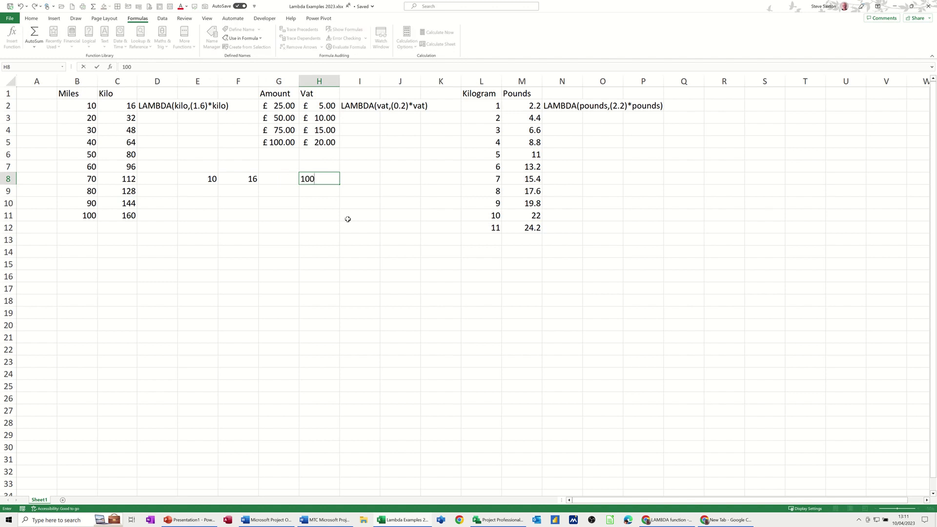
{"action": "key", "text": "Tab"}
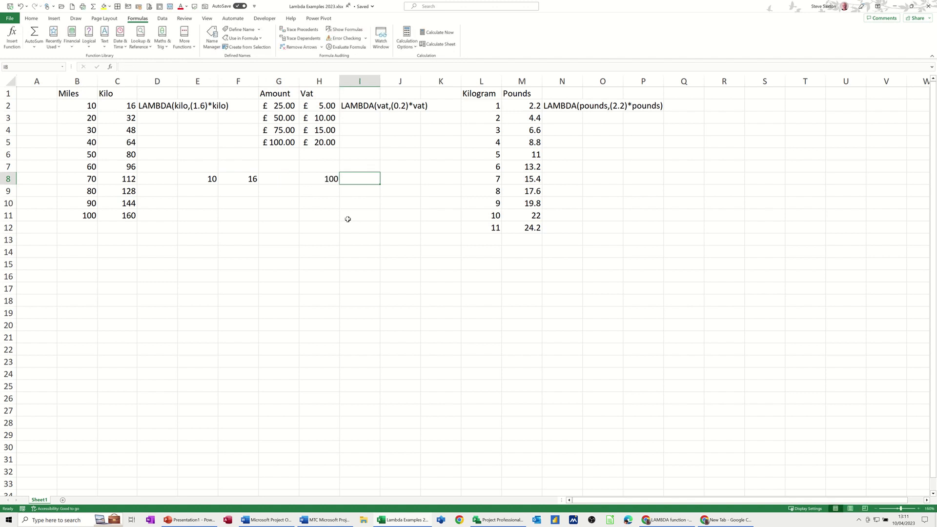
{"action": "type", "text": "="}
{"action": "left_click", "coordinate": [319, 178]}
{"action": "type", "text": "*"}
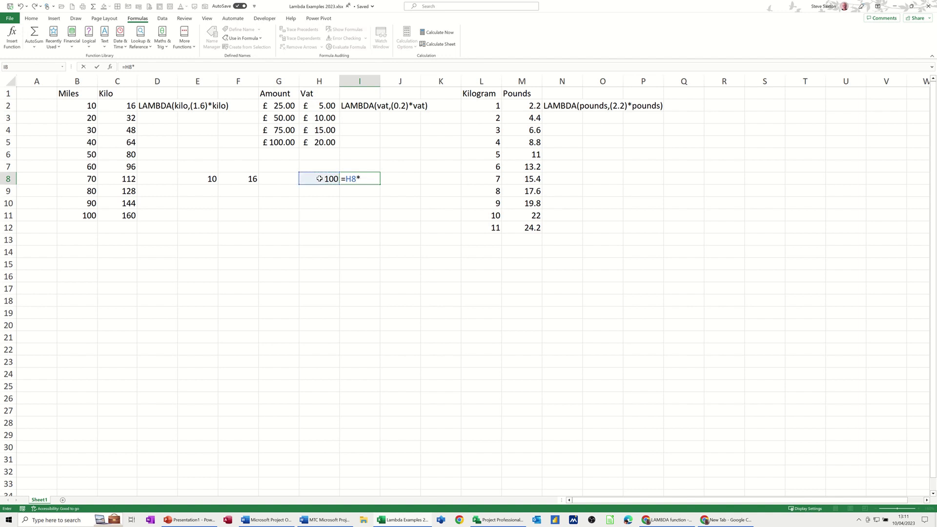
{"action": "type", "text": ".2"}
{"action": "left_click", "coordinate": [97, 68]}
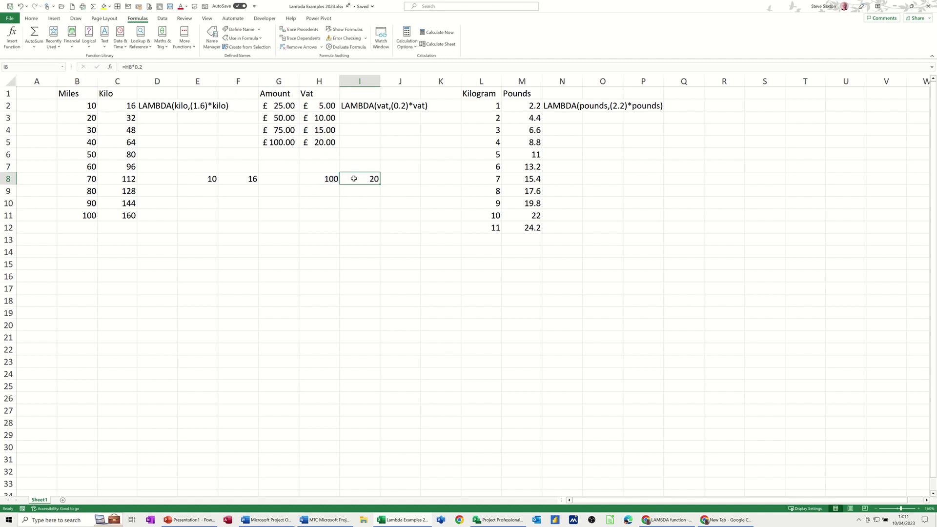
- Enter 1 in cell O5 and convert it to pounds in P5 by multiplying O5 by 2.2
{"action": "left_click", "coordinate": [602, 139]}
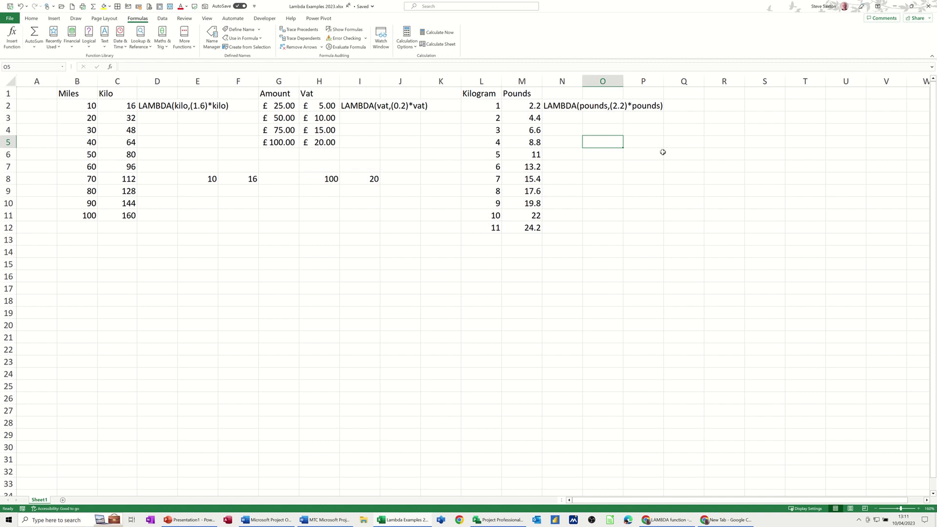
{"action": "type", "text": "1"}
{"action": "key", "text": "Tab"}
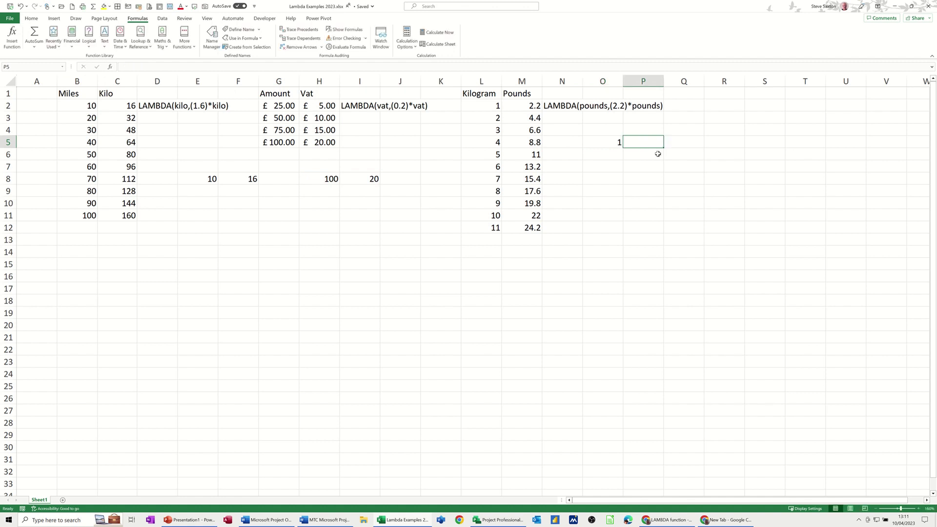
{"action": "type", "text": "="}
{"action": "left_click", "coordinate": [612, 141]}
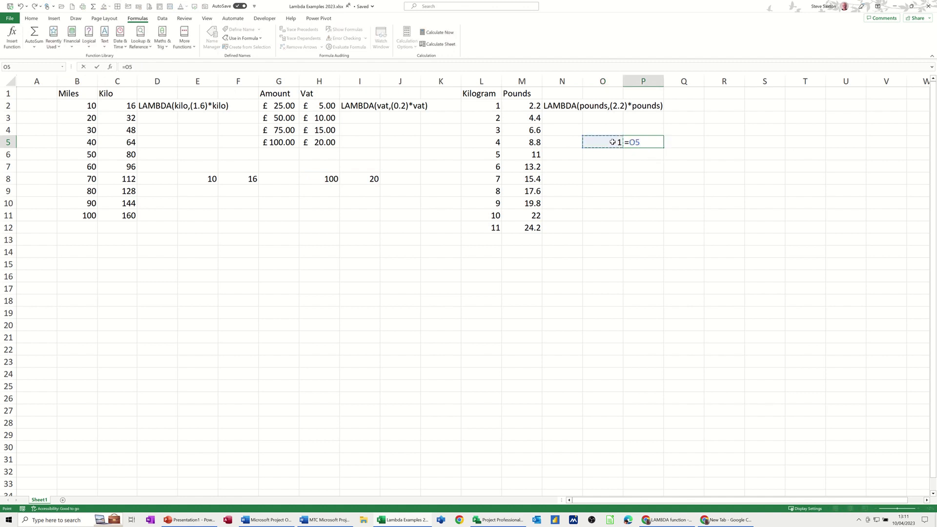
{"action": "type", "text": "*"}
{"action": "key", "text": "Return"}
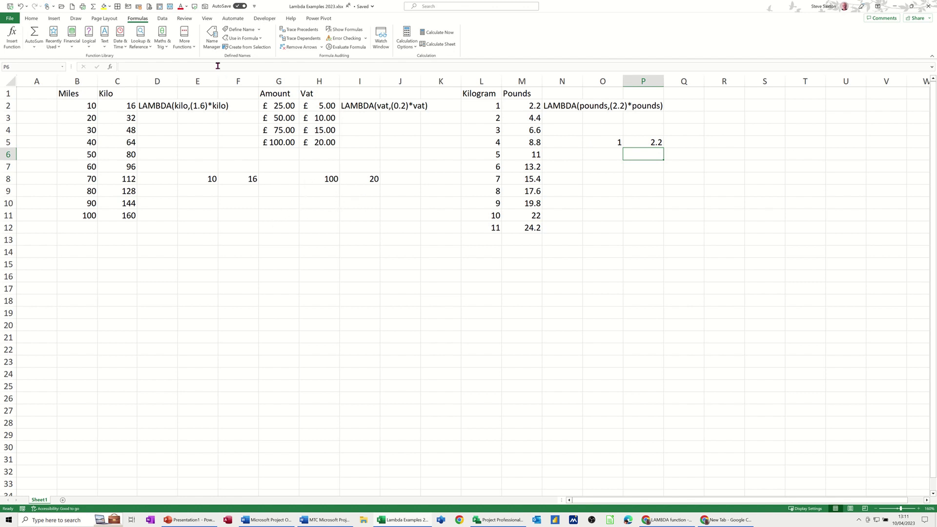
- Define a workbook-scoped name Test that refers to =lambda(test,(1.6)*test)
{"action": "left_click", "coordinate": [209, 41]}
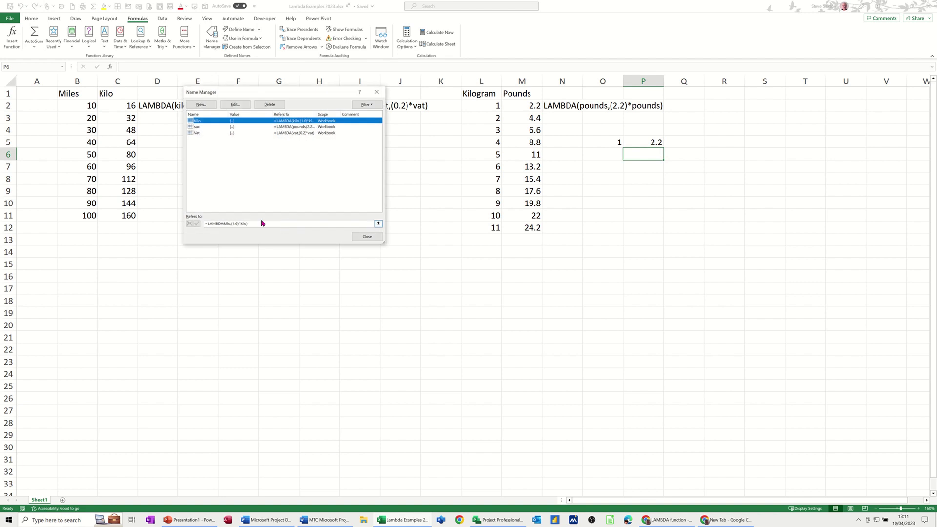
{"action": "left_click", "coordinate": [201, 105]}
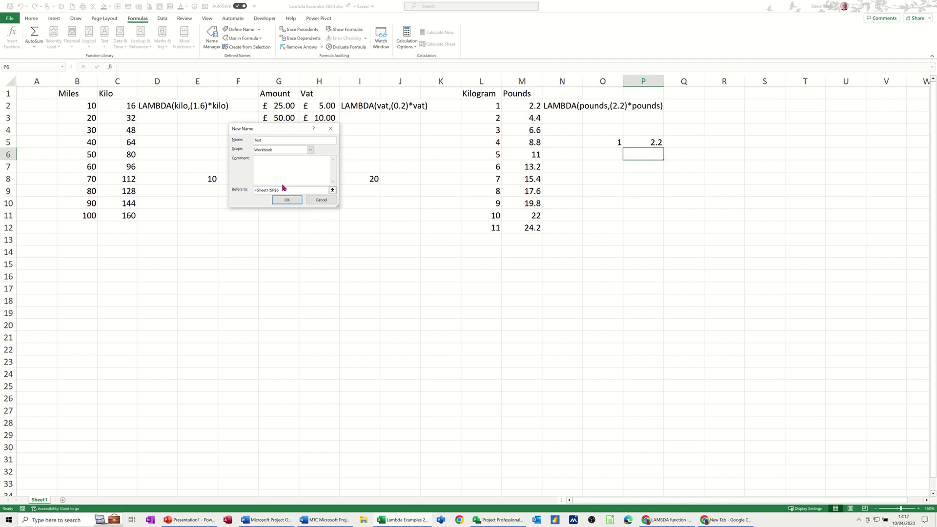
{"action": "left_click_drag", "start_coordinate": [286, 190], "coordinate": [256, 190]}
{"action": "type", "text": "lambda(test,(1.6)*test"}
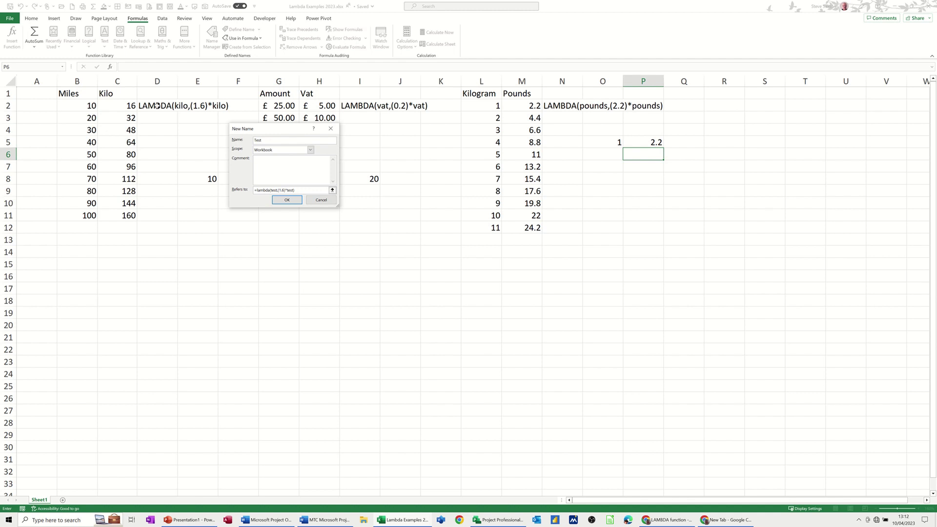
{"action": "left_click", "coordinate": [287, 201]}
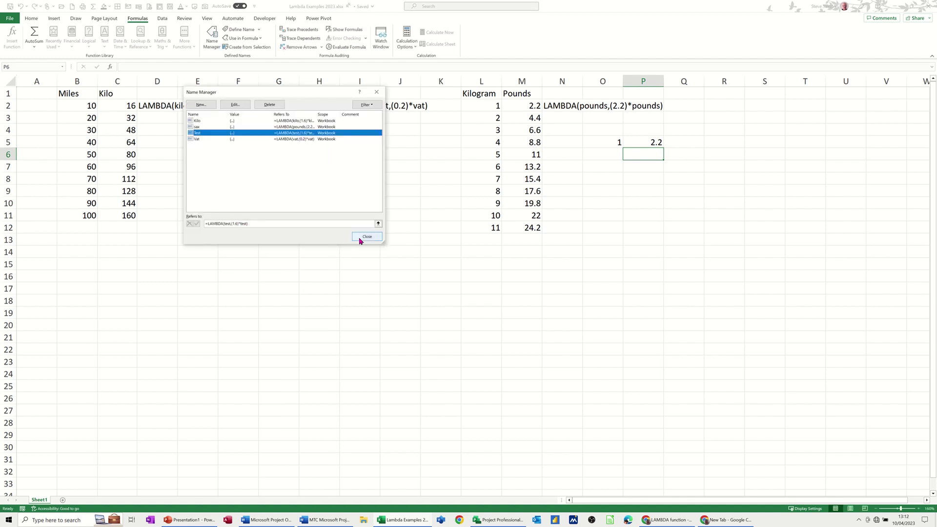
{"action": "left_click", "coordinate": [362, 237]}
- Enter 10 in cell E11 and apply the custom function in F11 with =test(E11)
{"action": "left_click", "coordinate": [203, 215]}
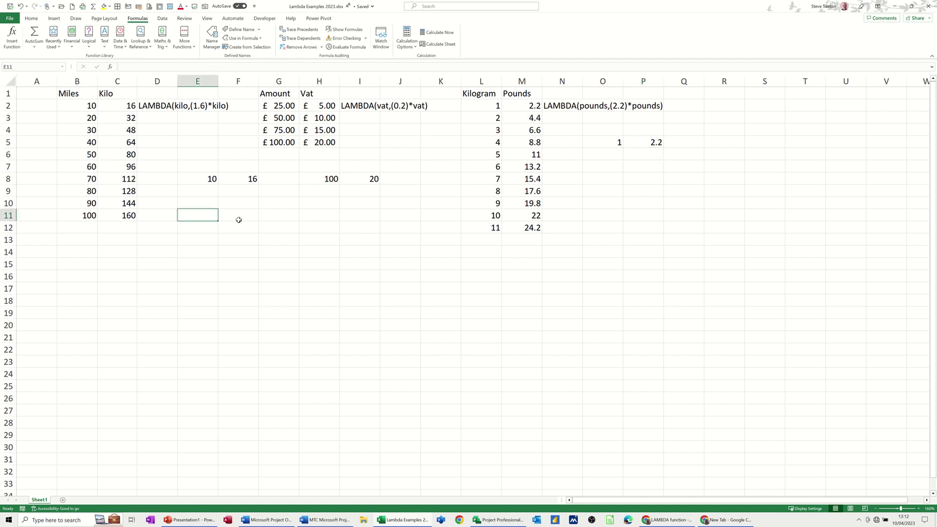
{"action": "type", "text": "10"}
{"action": "left_click", "coordinate": [239, 220]}
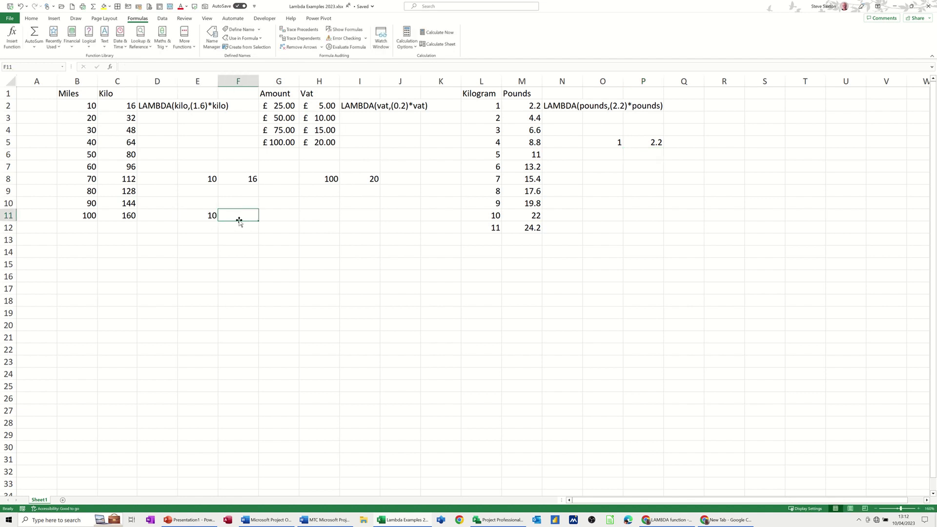
{"action": "type", "text": "=test"}
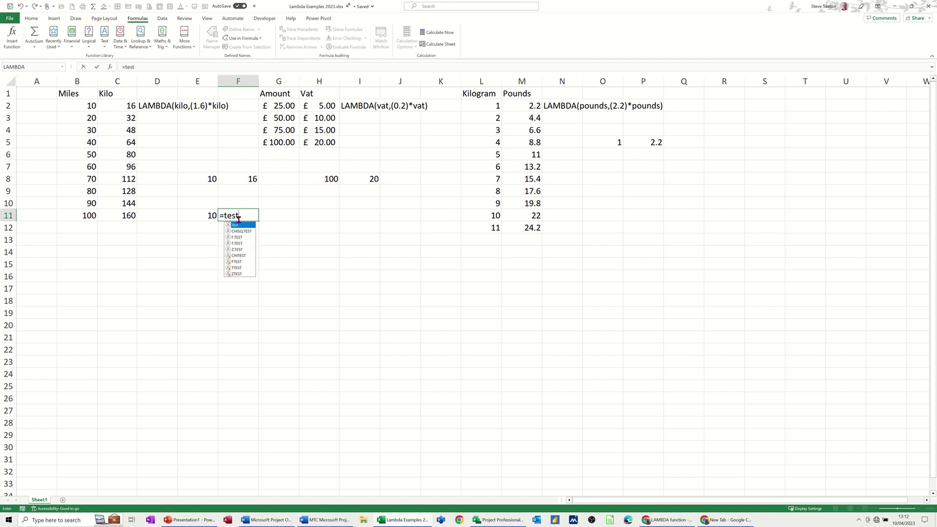
{"action": "type", "text": "("}
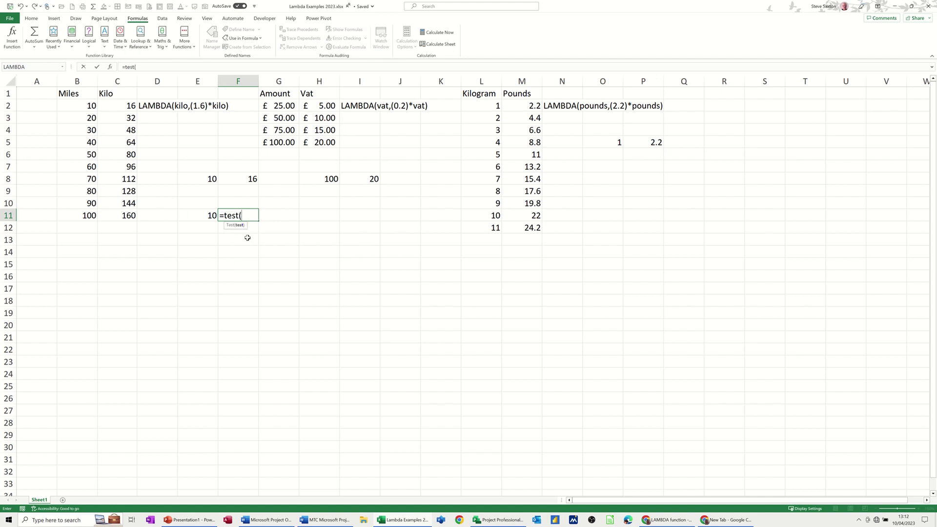
{"action": "left_click", "coordinate": [205, 215]}
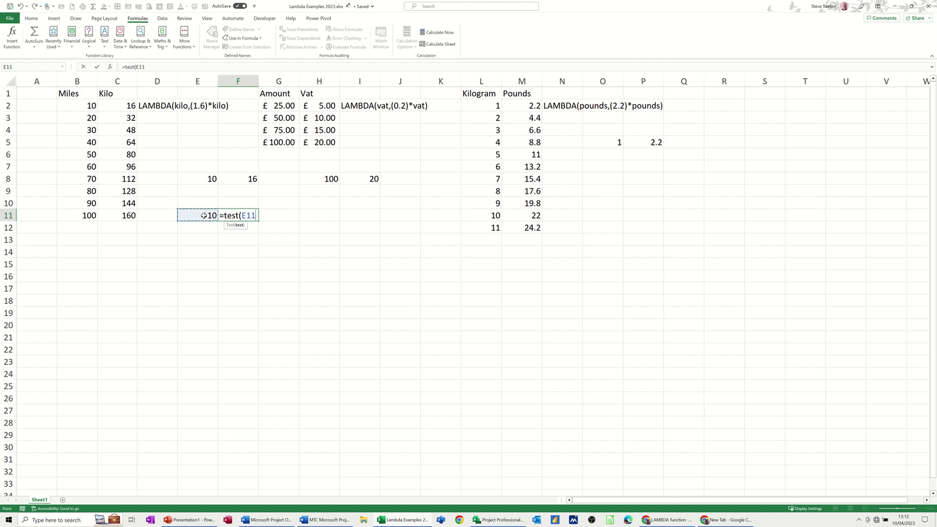
{"action": "type", "text": ")"}
{"action": "left_click", "coordinate": [97, 67]}
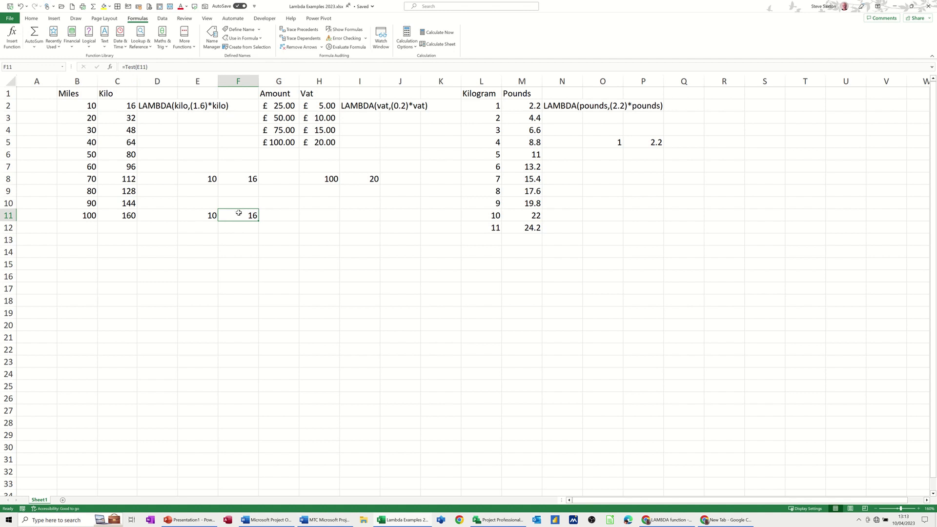
- Define a workbook-scoped name tests that refers to =LAMBDA(tests,(0.2)*tests)
{"action": "left_click", "coordinate": [319, 216]}
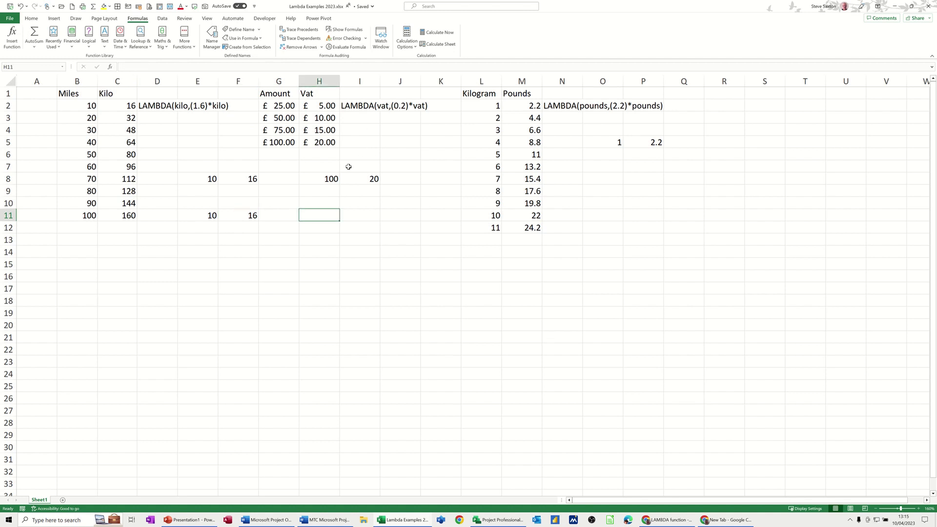
{"action": "left_click", "coordinate": [210, 38]}
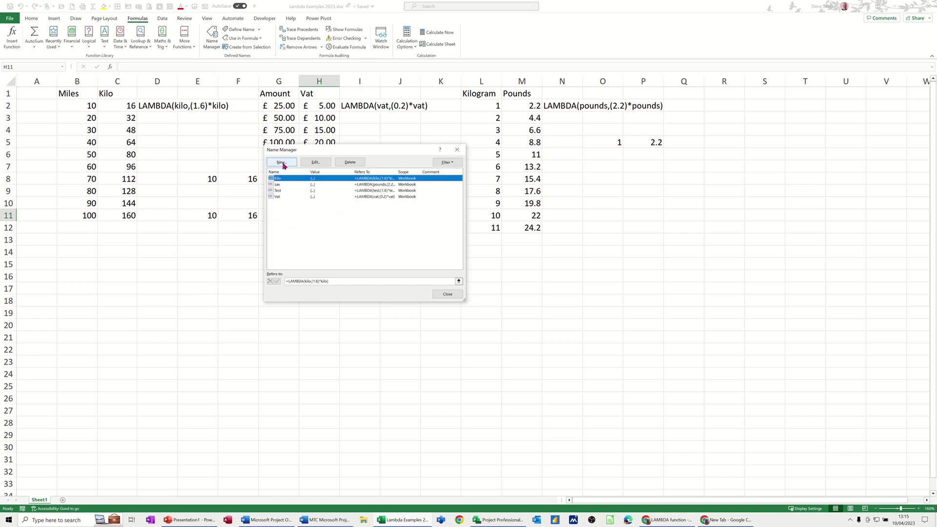
{"action": "left_click", "coordinate": [282, 163]}
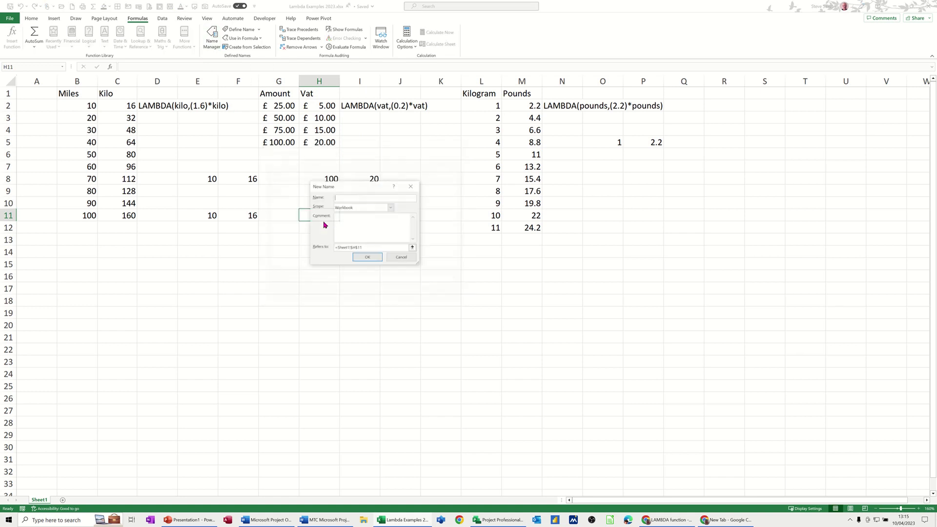
{"action": "type", "text": "tests"}
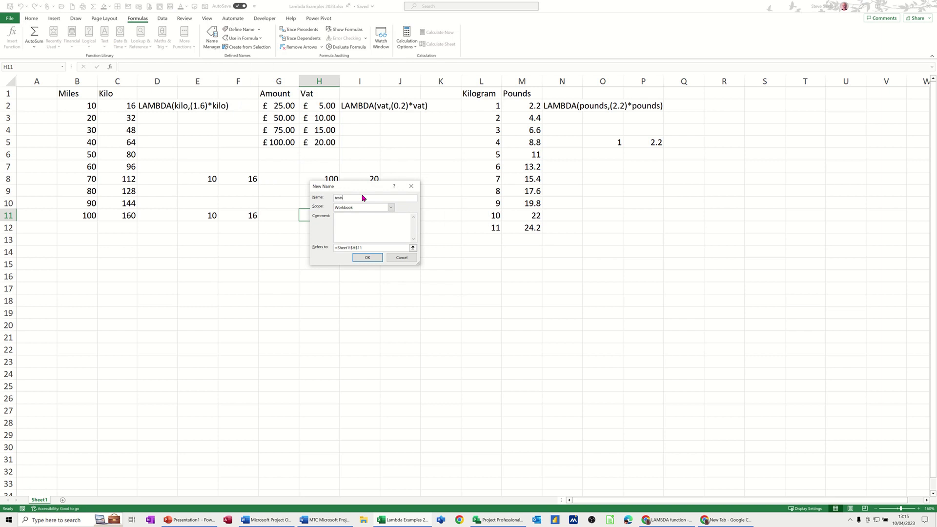
{"action": "left_click", "coordinate": [368, 247]}
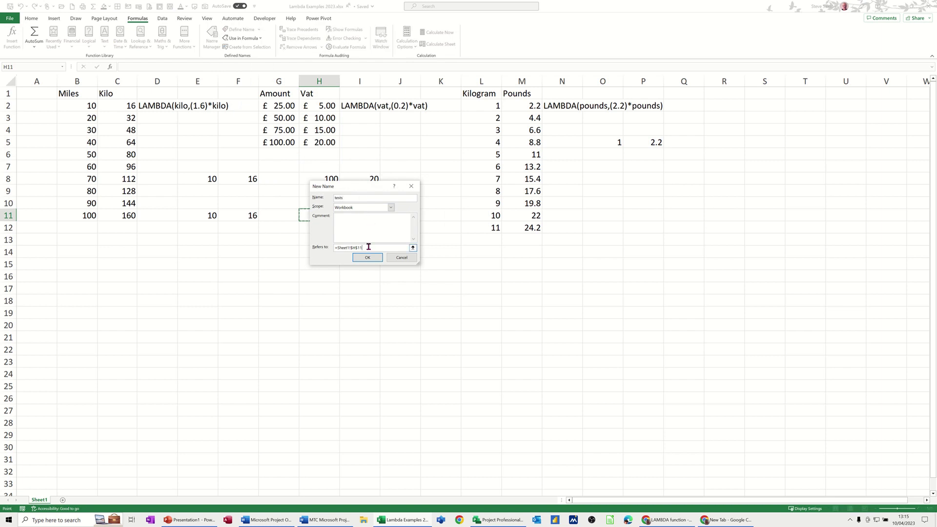
{"action": "key", "text": "BackSpace"}
{"action": "key", "text": "BackSpace"}
{"action": "key", "text": "BackSpace"}
{"action": "key", "text": "BackSpace"}
{"action": "key", "text": "BackSpace"}
{"action": "key", "text": "BackSpace"}
{"action": "type", "text": "lambda"}
{"action": "left_click", "coordinate": [364, 257]}
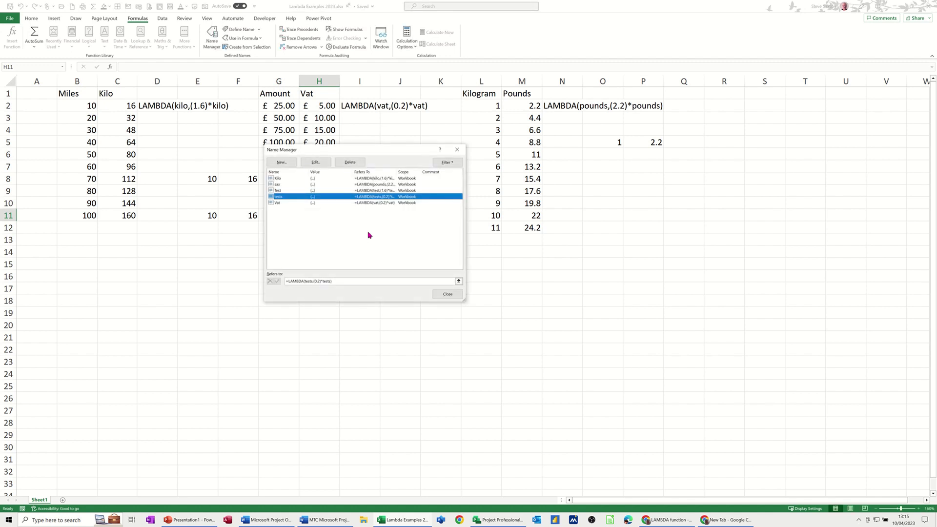
{"action": "left_click", "coordinate": [445, 294]}
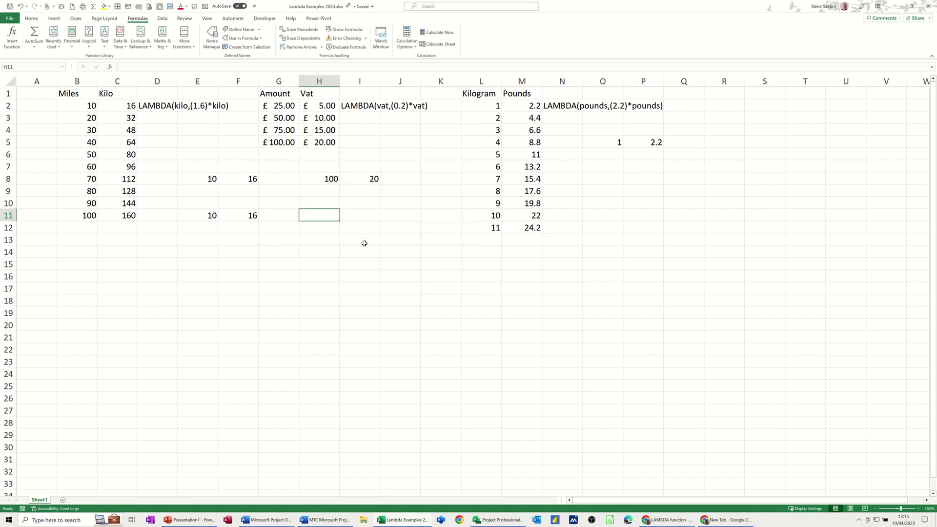
- Replace the VAT formula in cell I8 with the custom function =tests(H8)
{"action": "left_click", "coordinate": [364, 177]}
{"action": "key", "text": "Delete"}
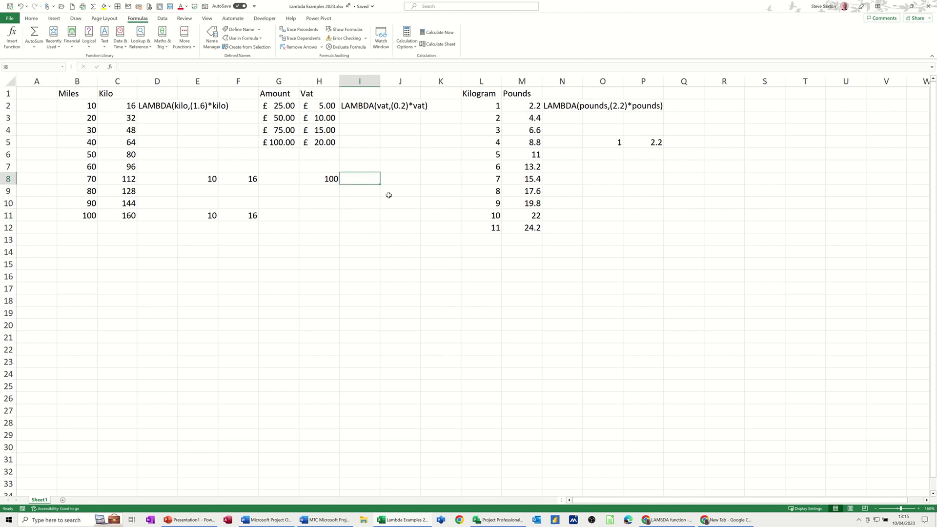
{"action": "type", "text": "=t"}
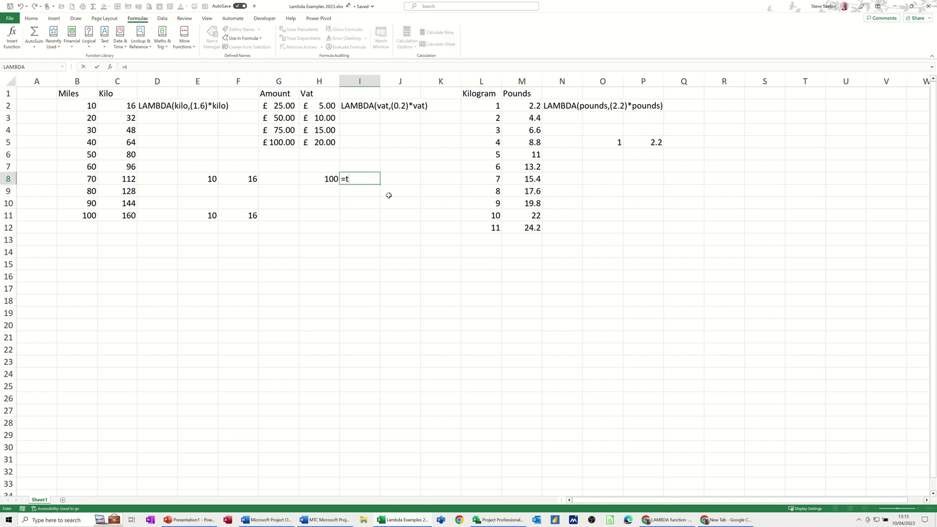
{"action": "type", "text": "ests"}
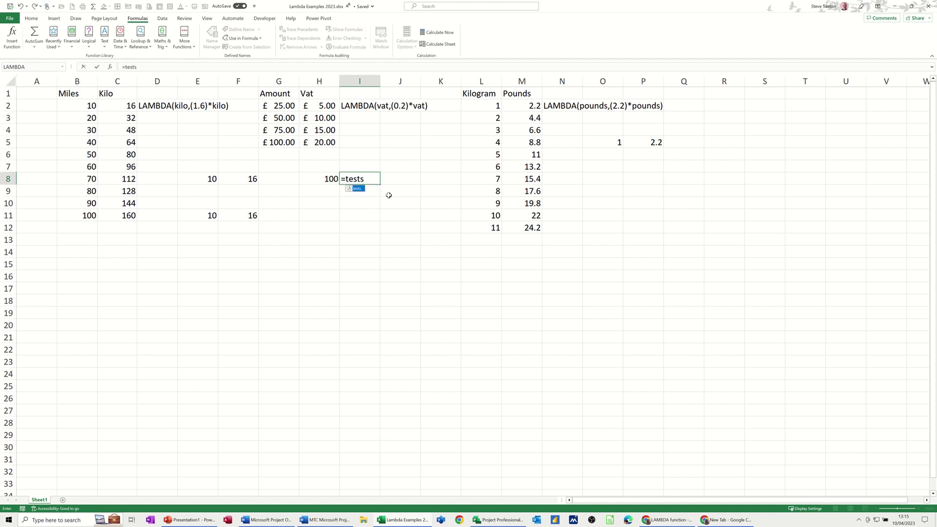
{"action": "type", "text": "("}
{"action": "left_click", "coordinate": [323, 182]}
{"action": "type", "text": ")"}
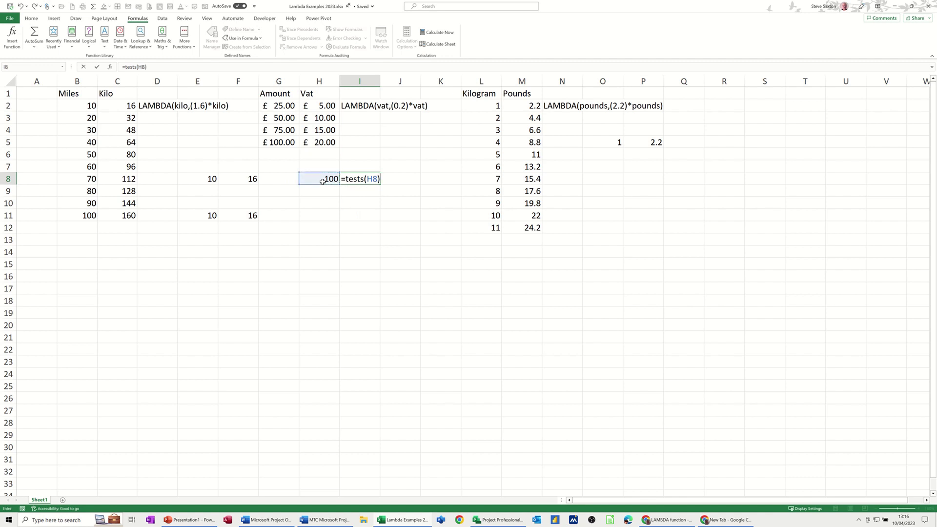
{"action": "key", "text": "Return"}
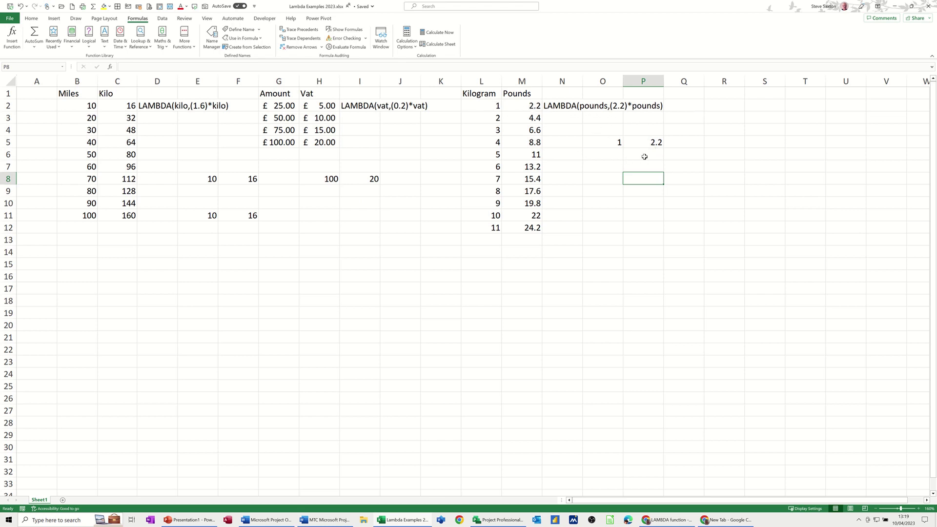
- Define a workbook-scoped name testing that refers to =LAMBDA(testing,(2.2)*testing)
{"action": "left_click", "coordinate": [217, 46]}
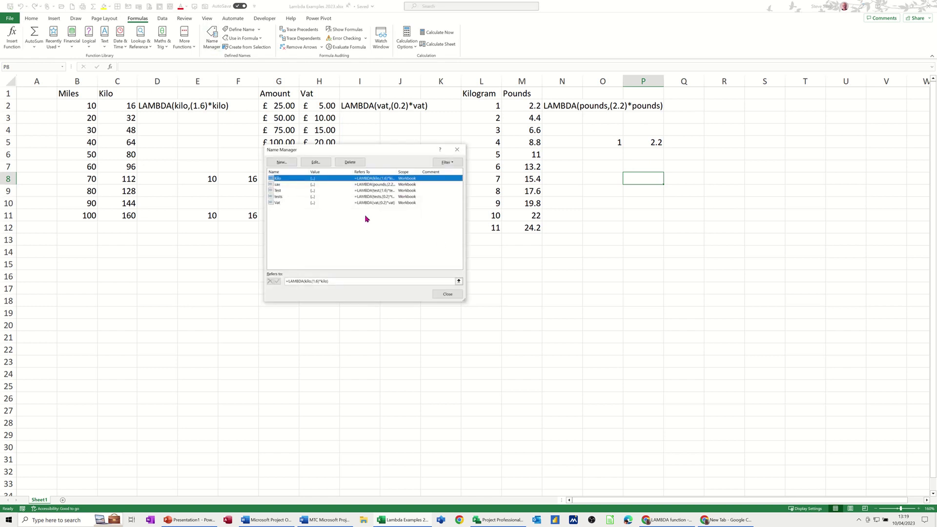
{"action": "left_click", "coordinate": [282, 162]}
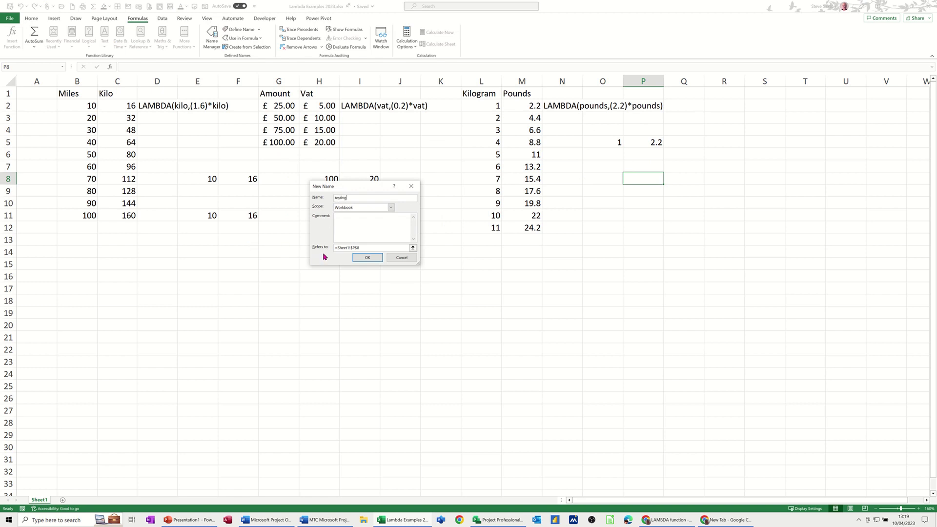
{"action": "left_click", "coordinate": [361, 247]}
{"action": "left_click", "coordinate": [361, 246]}
{"action": "key", "text": "BackSpace"}
{"action": "key", "text": "BackSpace"}
{"action": "key", "text": "BackSpace"}
{"action": "key", "text": "BackSpace"}
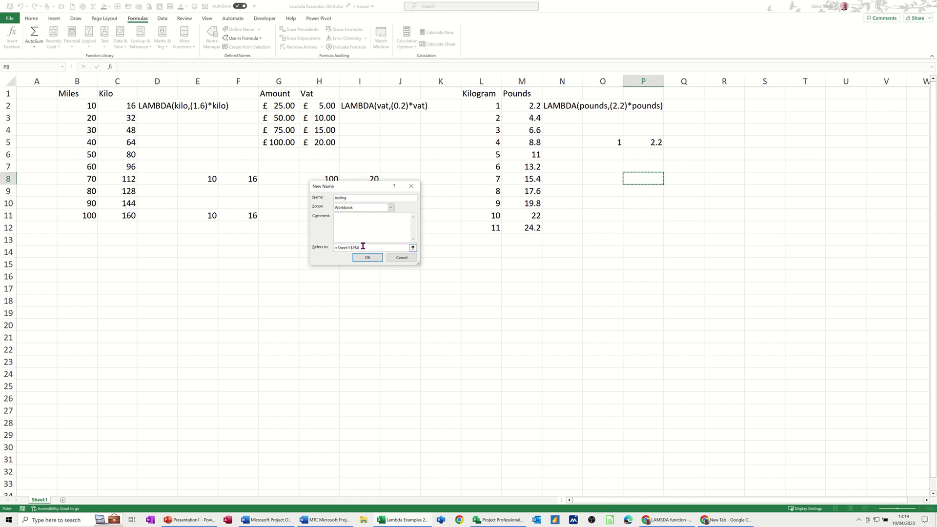
{"action": "key", "text": "BackSpace"}
{"action": "key", "text": "BackSpace"}
{"action": "key", "text": "BackSpace"}
{"action": "type", "text": "lambda(tes"}
{"action": "left_click", "coordinate": [367, 258]}
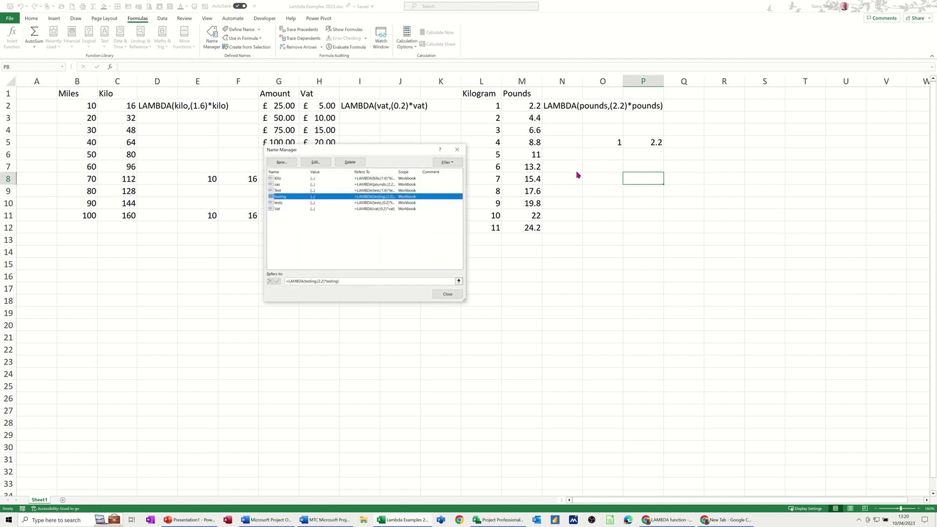
{"action": "left_click", "coordinate": [447, 293]}
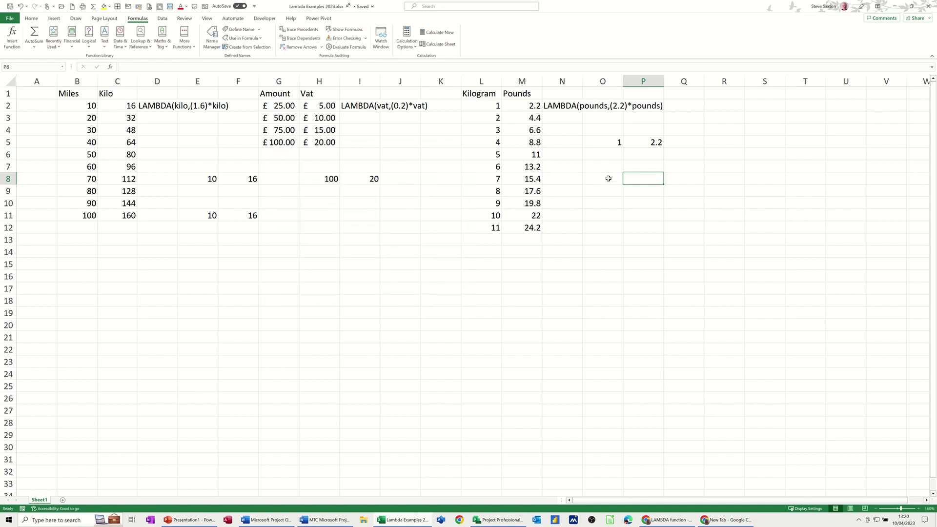
- Enter 1 in cell O8 and convert it to pounds in P8 with the custom function =testing(O8)
{"action": "left_click", "coordinate": [609, 178]}
{"action": "type", "text": "1"}
{"action": "left_click", "coordinate": [641, 183]}
{"action": "type", "text": "="}
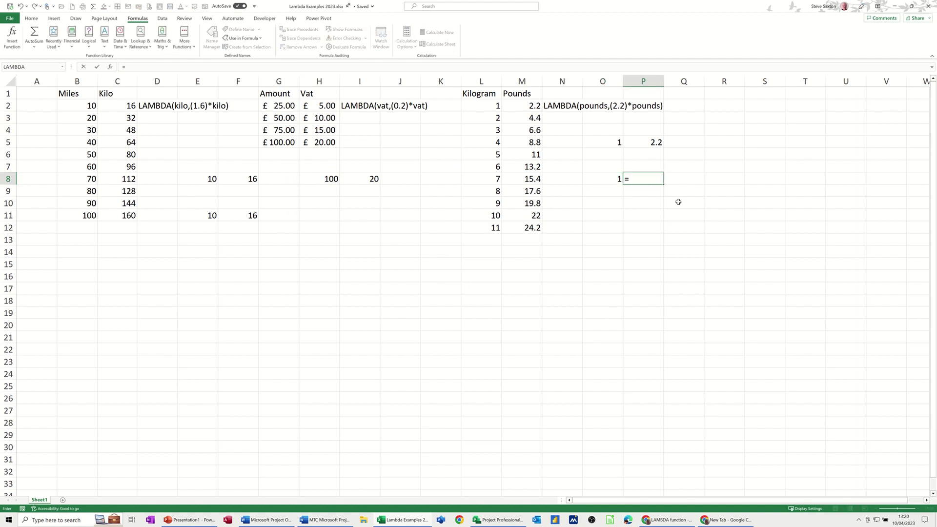
{"action": "type", "text": "testing"}
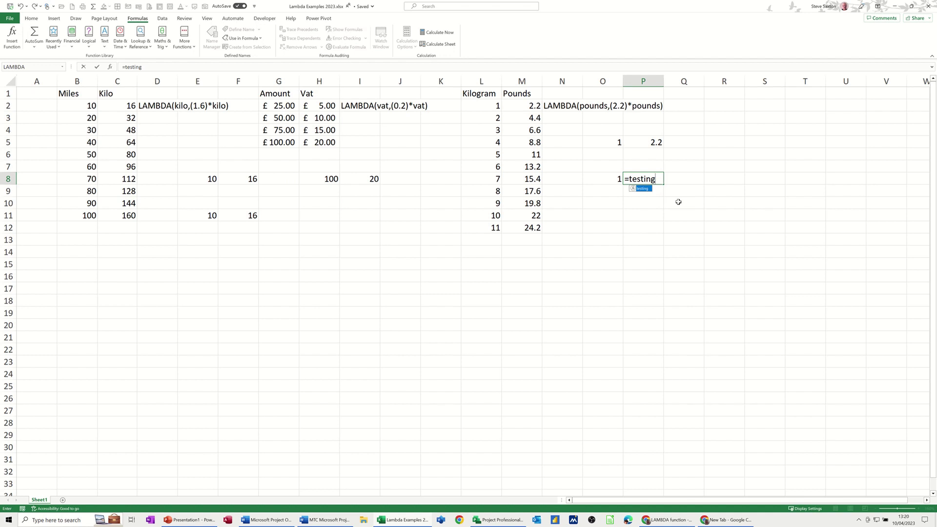
{"action": "type", "text": "("}
{"action": "left_click", "coordinate": [607, 180]}
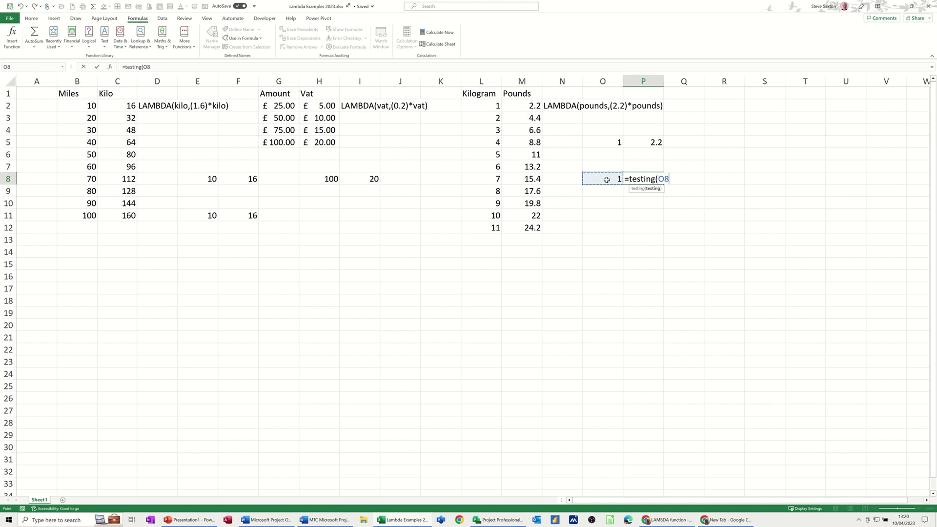
{"action": "type", "text": ")"}
{"action": "left_click", "coordinate": [98, 67]}
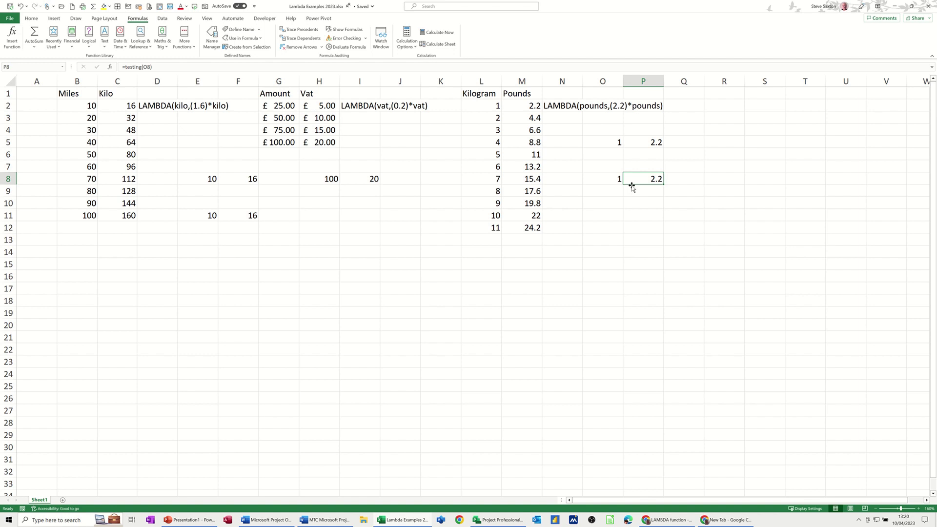
- Examine the function suggestions for =test in cell P10 and discard the entry
{"action": "left_click", "coordinate": [634, 203]}
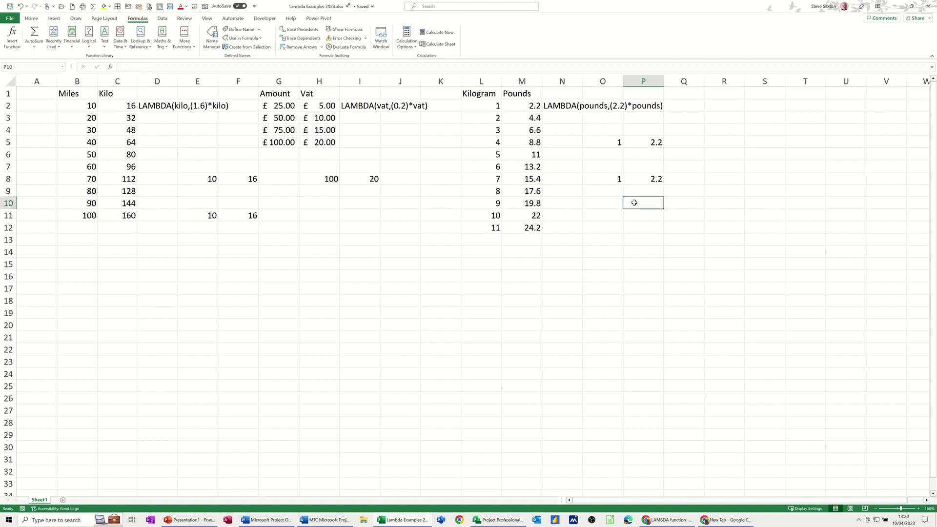
{"action": "type", "text": "=test"}
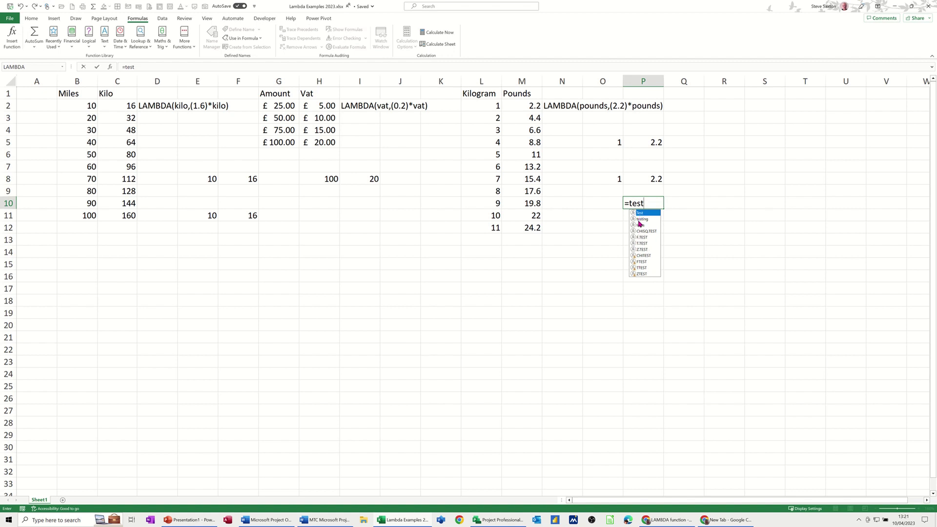
{"action": "key", "text": "BackSpace"}
{"action": "key", "text": "BackSpace"}
{"action": "key", "text": "BackSpace"}
{"action": "key", "text": "BackSpace"}
{"action": "key", "text": "BackSpace"}
{"action": "key", "text": "Return"}
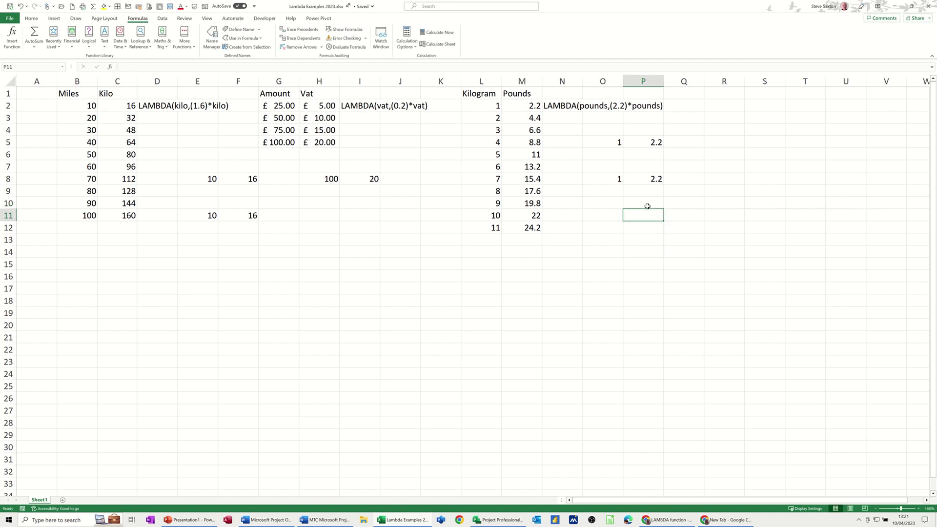